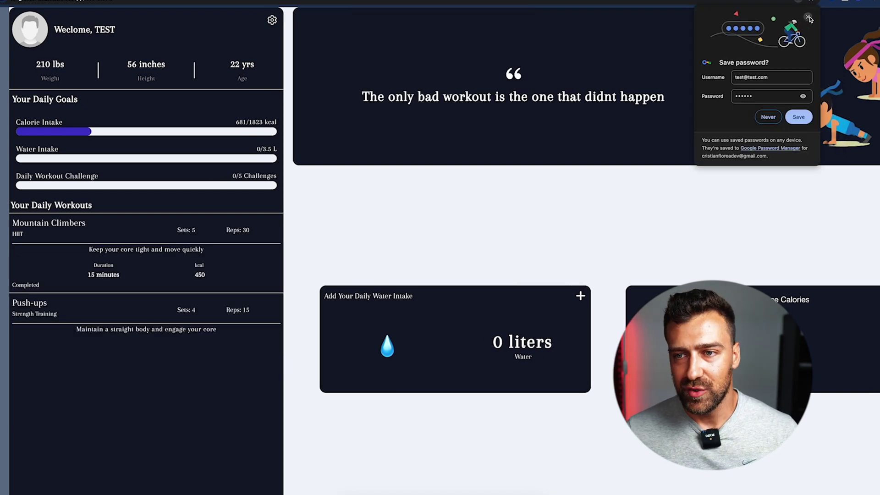
Dismiss Chrome's 'Save password?' popup to get back to the Calorie Tracker page
click(808, 17)
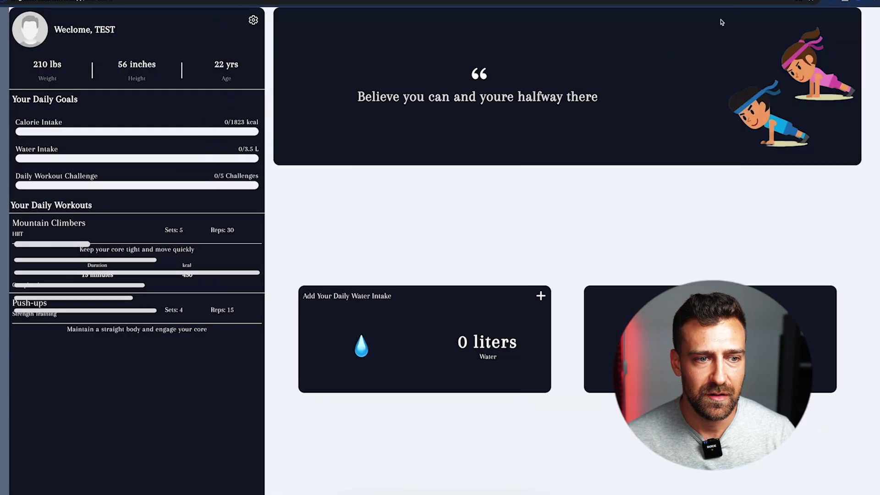
From the Dashboard, log a Breakfast meal of Chicken Breast 100g and Spinach 1 cup
click(719, 23)
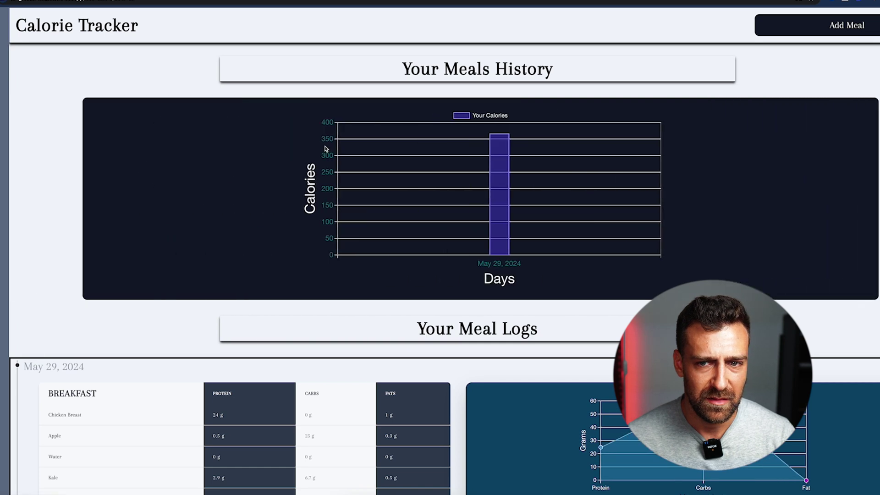
click(815, 25)
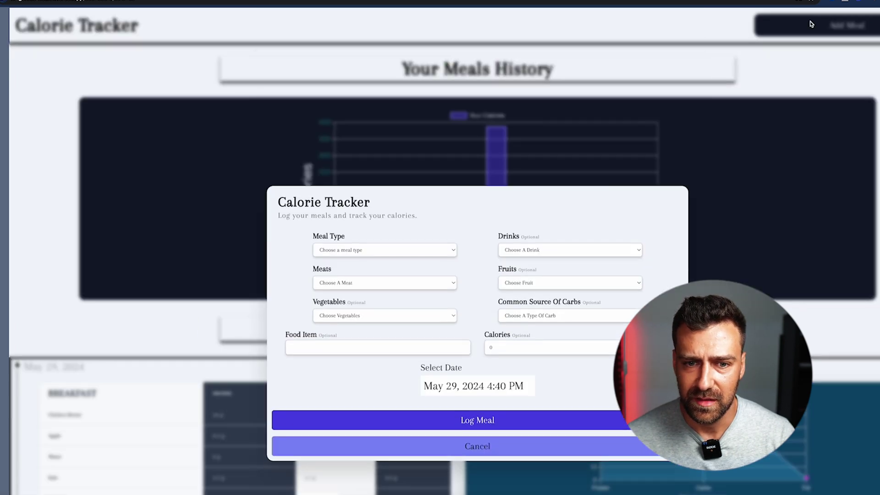
click(355, 182)
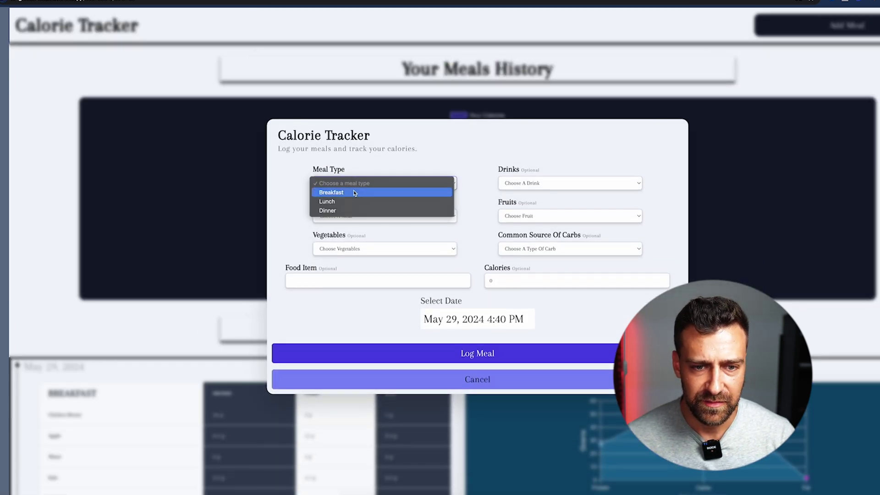
click(349, 191)
click(348, 215)
click(357, 223)
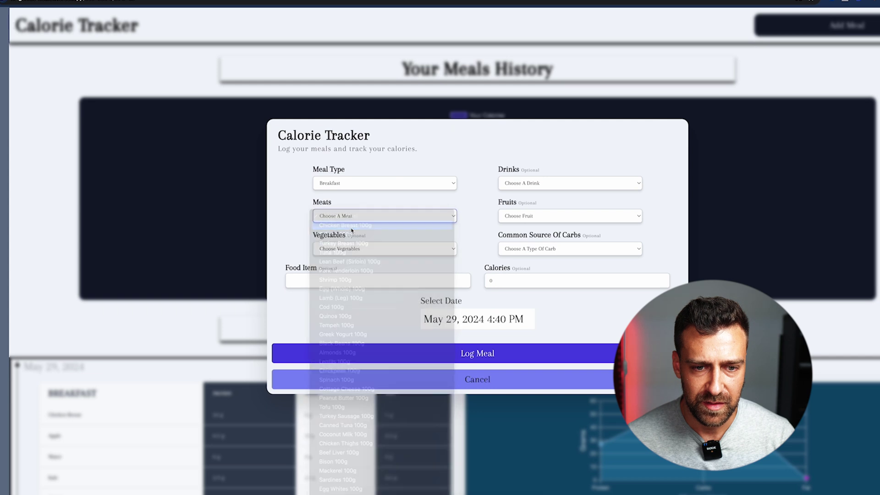
click(359, 220)
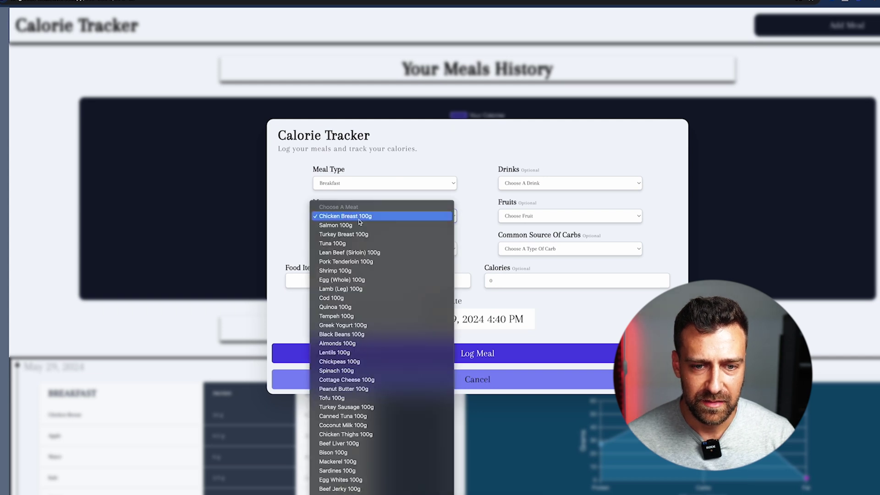
click(307, 232)
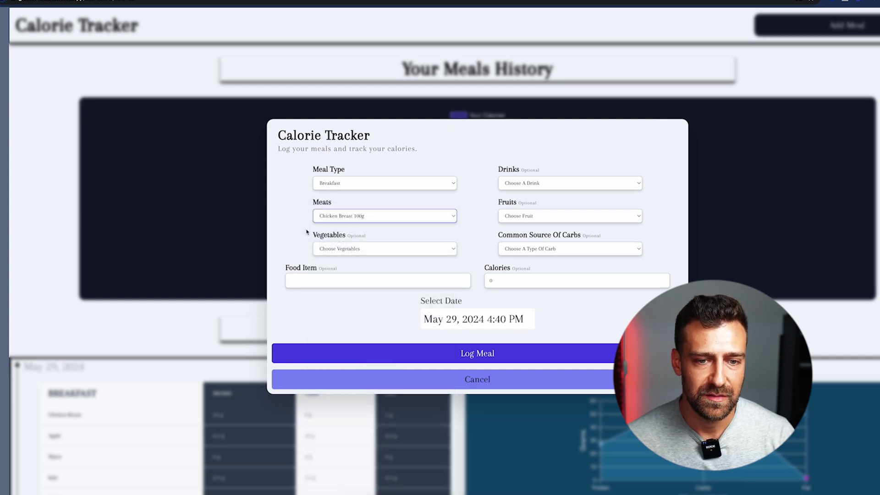
click(321, 248)
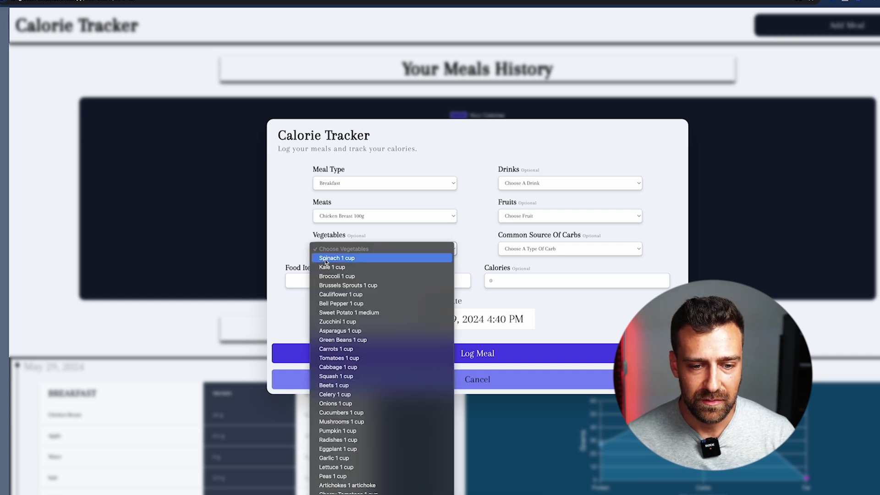
click(326, 259)
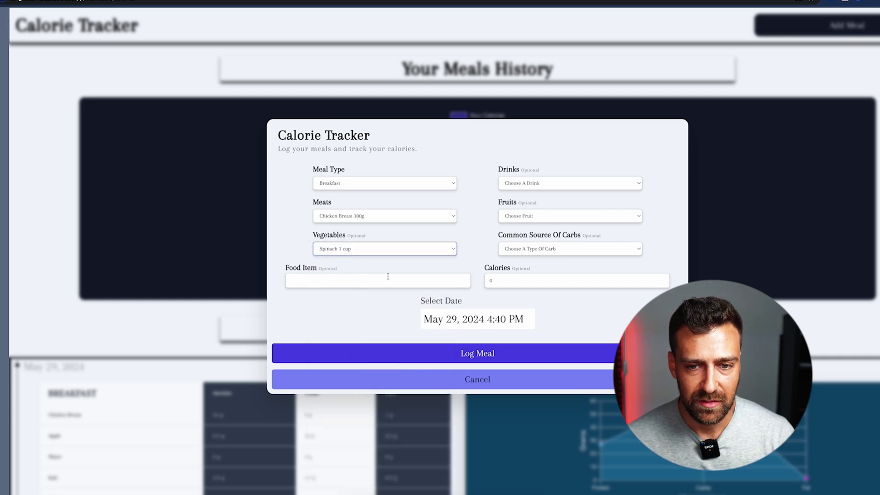
click(449, 355)
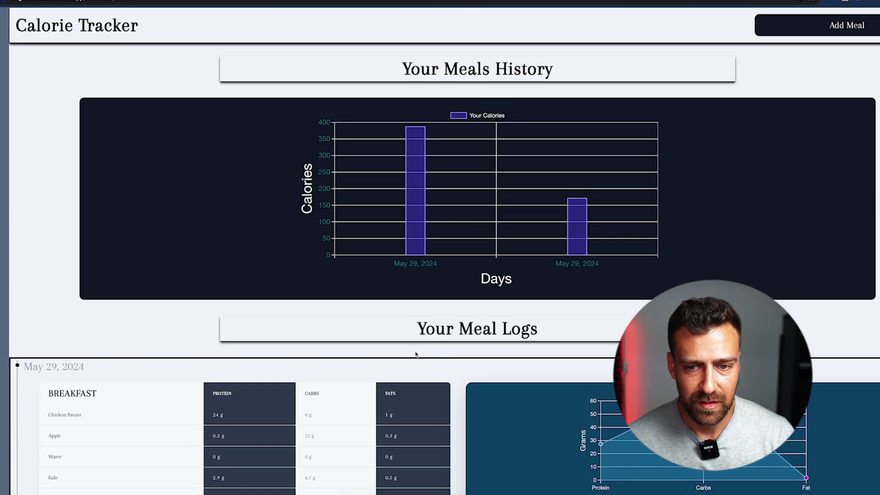
Scroll down to Your Meal Logs to check both breakfast entries, then scroll back to the top
scroll(413, 354, down, 4)
scroll(318, 381, down, 2)
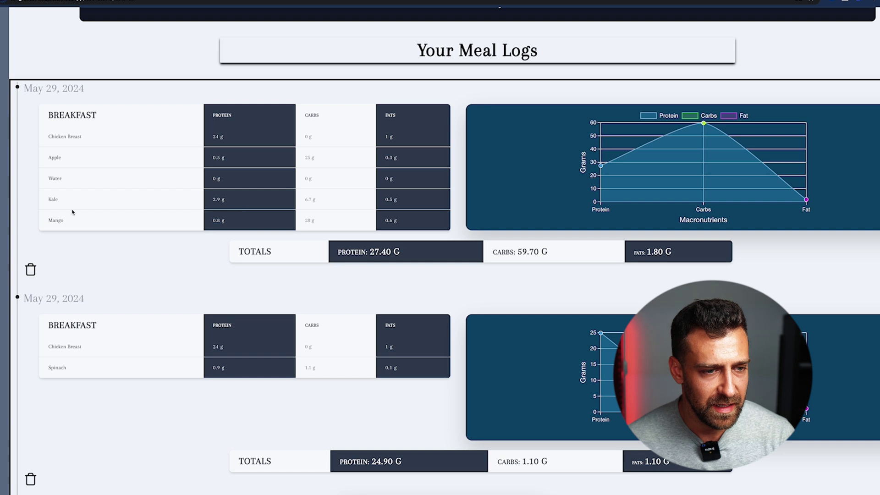
scroll(59, 209, up, 1)
drag(47, 211, 63, 213)
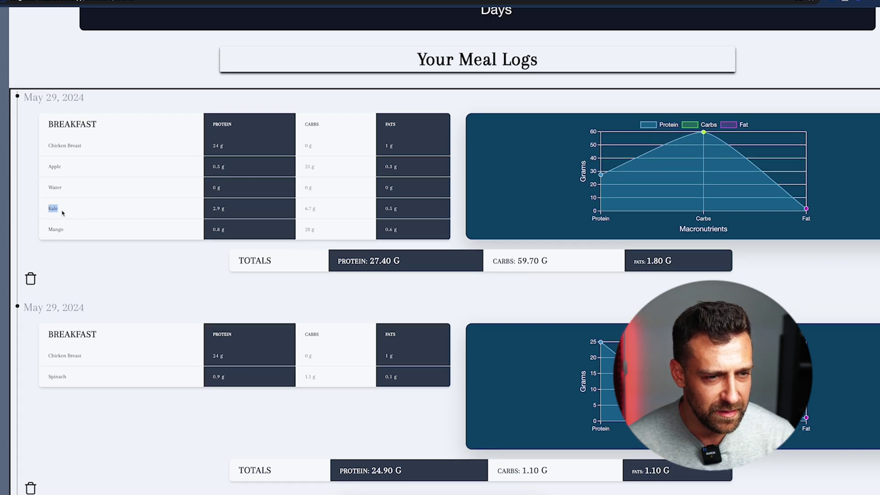
scroll(111, 227, up, 4)
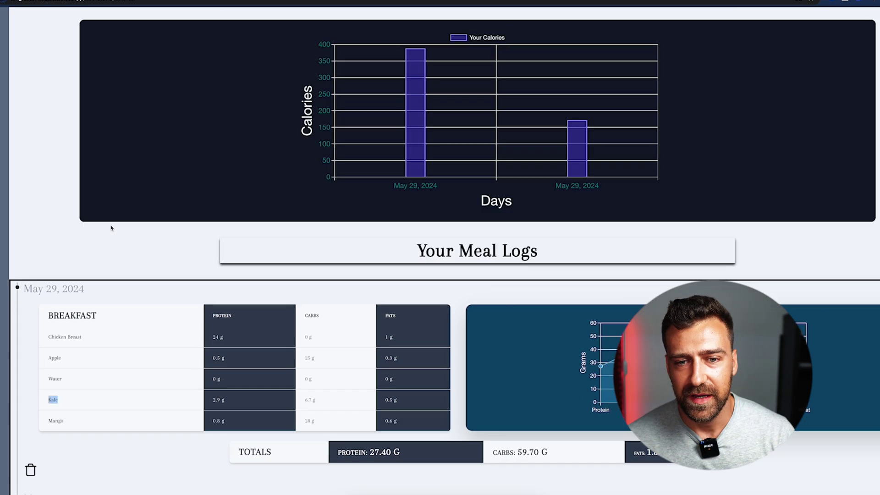
scroll(111, 228, up, 2)
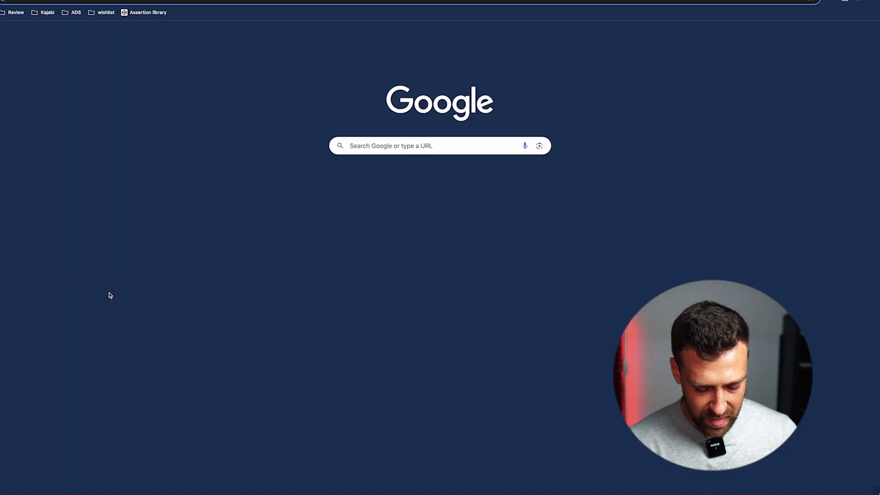
Search Google for 'my fitness pal', then for 'calories tracking app'
text(my fitness pal)
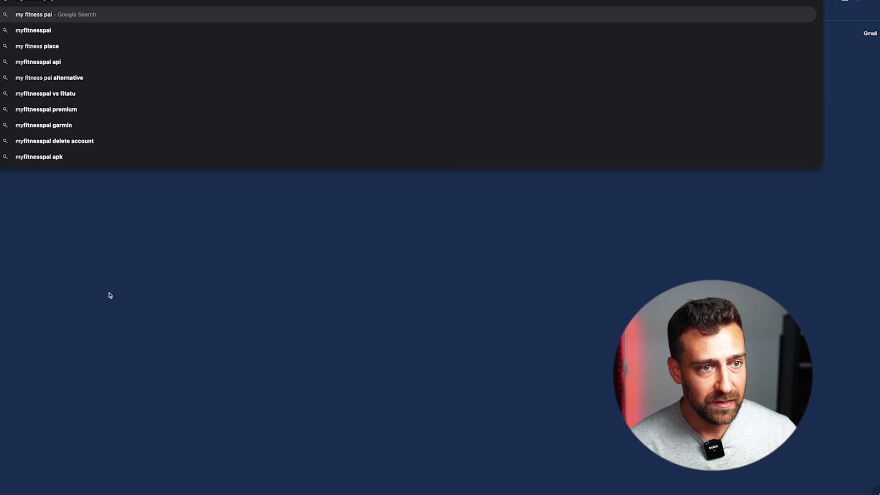
key(Return)
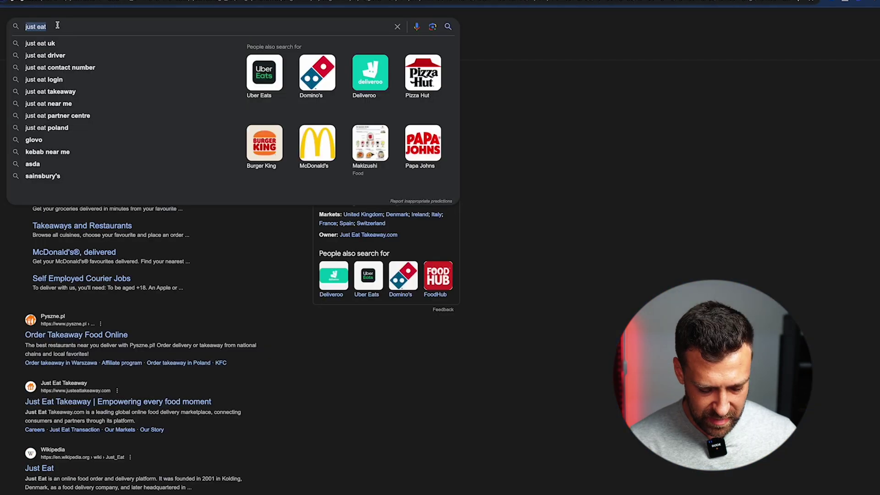
text(cal)
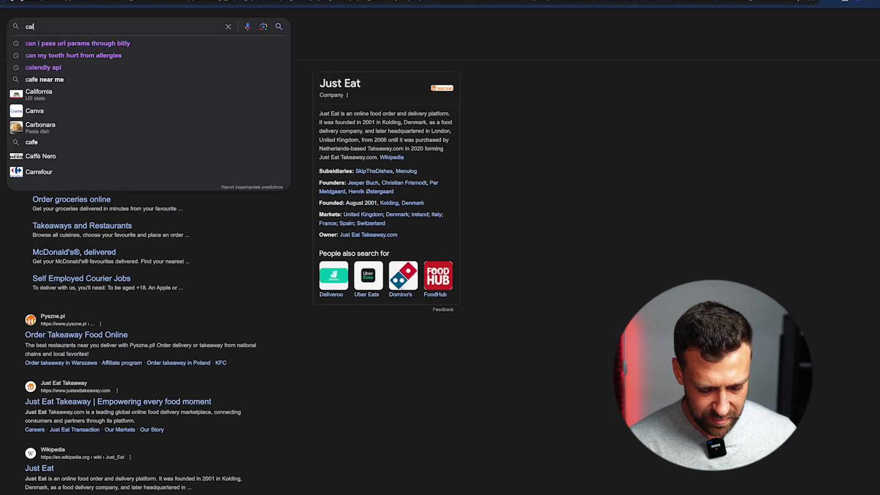
text(ories tracking app)
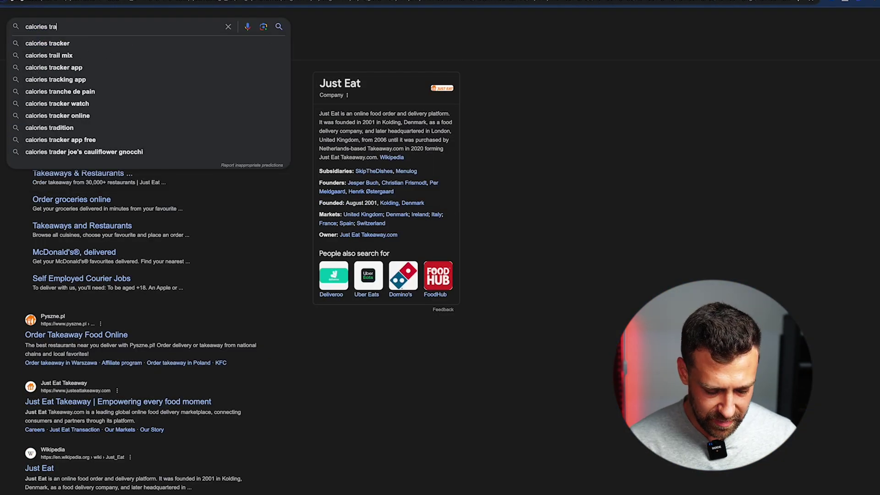
key(Return)
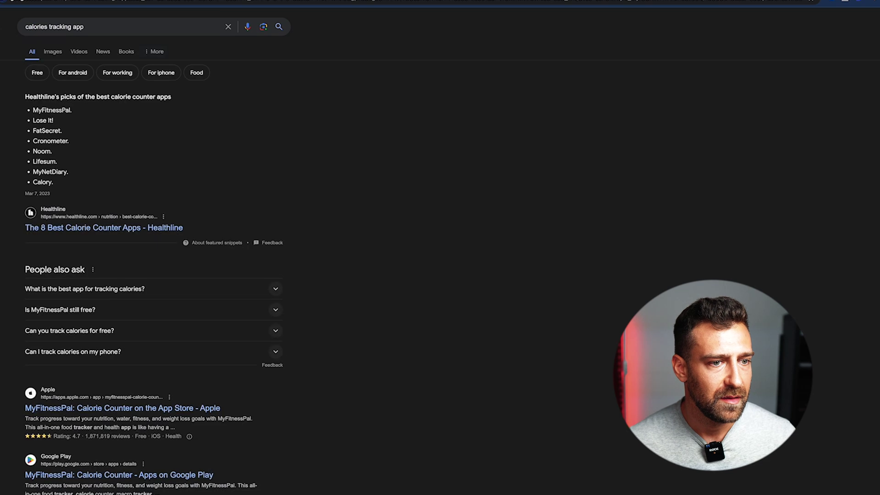
Highlight the calorie app names, including Cronometer and Noom, in the Healthline snippet, then scroll the results
drag(32, 120, 87, 133)
drag(33, 141, 90, 143)
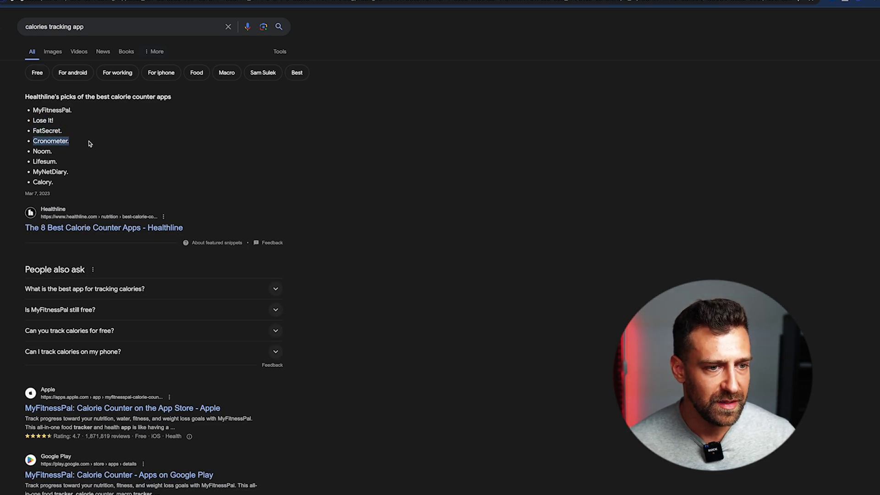
drag(34, 151, 84, 152)
scroll(66, 183, down, 4)
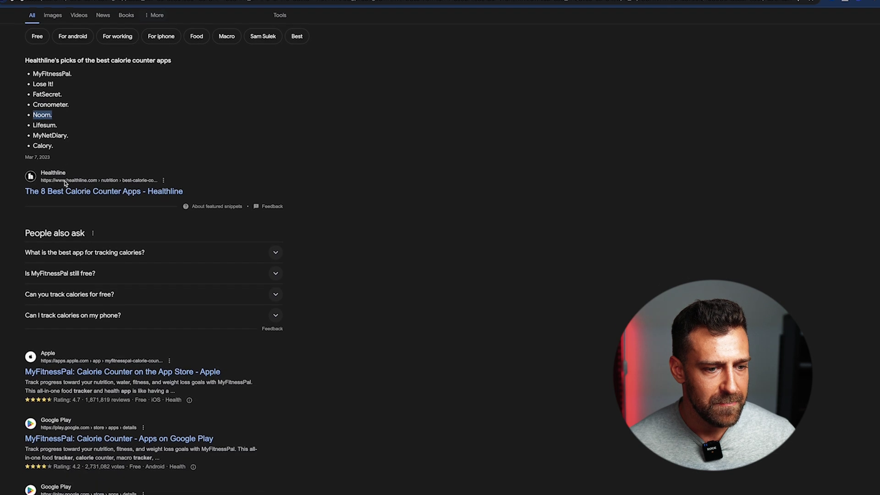
scroll(27, 266, down, 10)
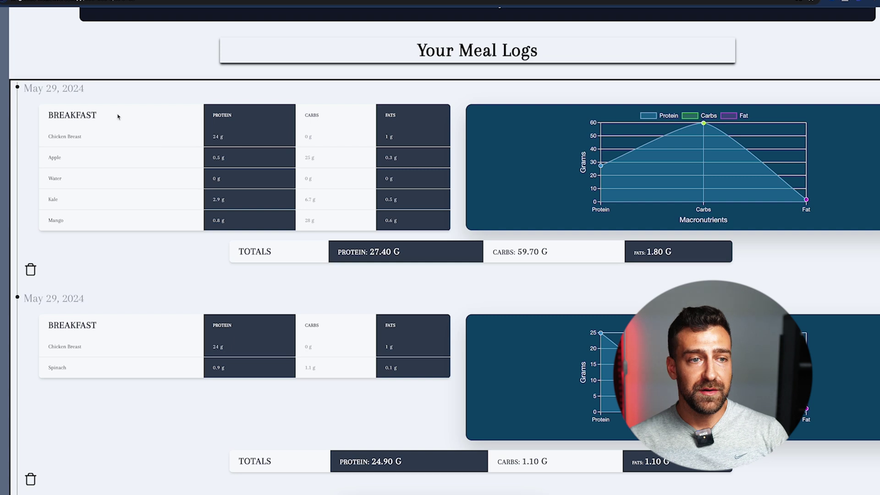
Scroll back up to the Your Meals History chart and open a new browser tab
scroll(220, 133, up, 4)
scroll(228, 154, up, 2)
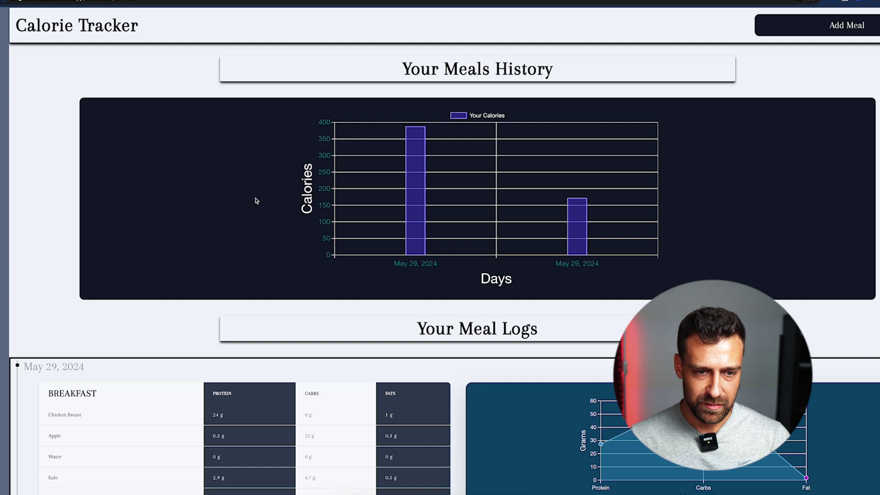
key(ctrl+t)
Create a blank doc via docs.new with stories on tracking calories, inputting food types, and choosing quantities
text(docs.ne)
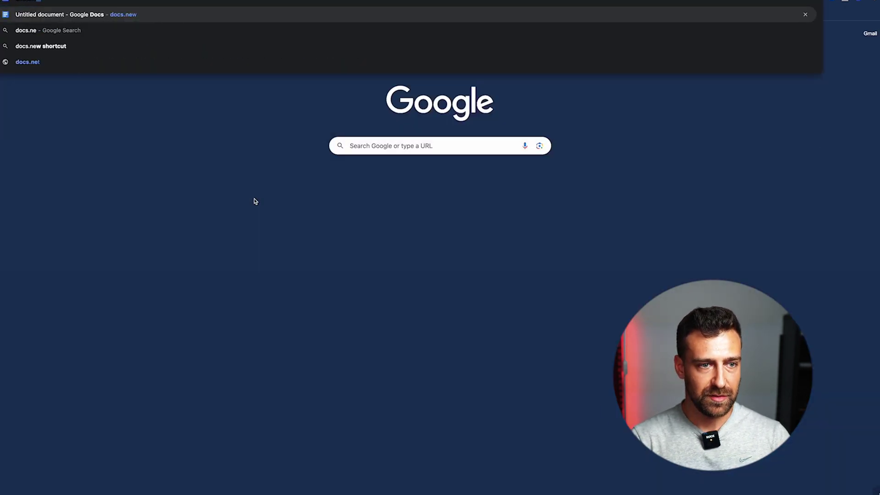
key(Return)
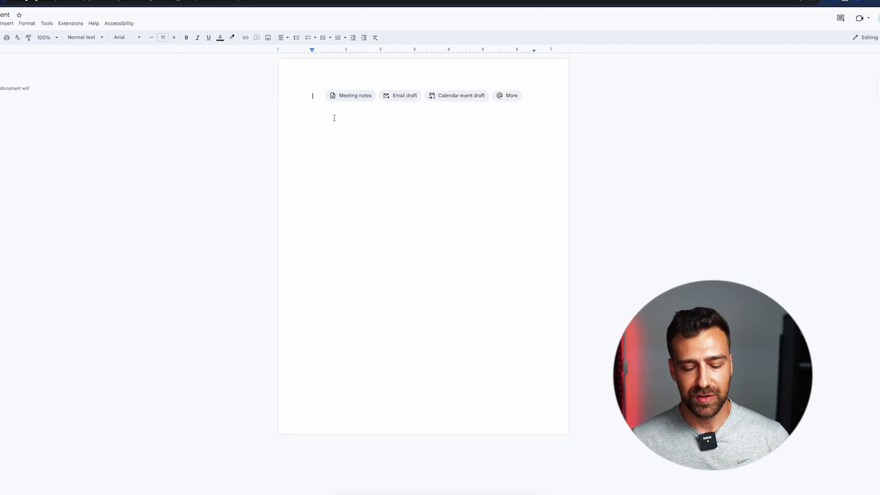
text(As a use)
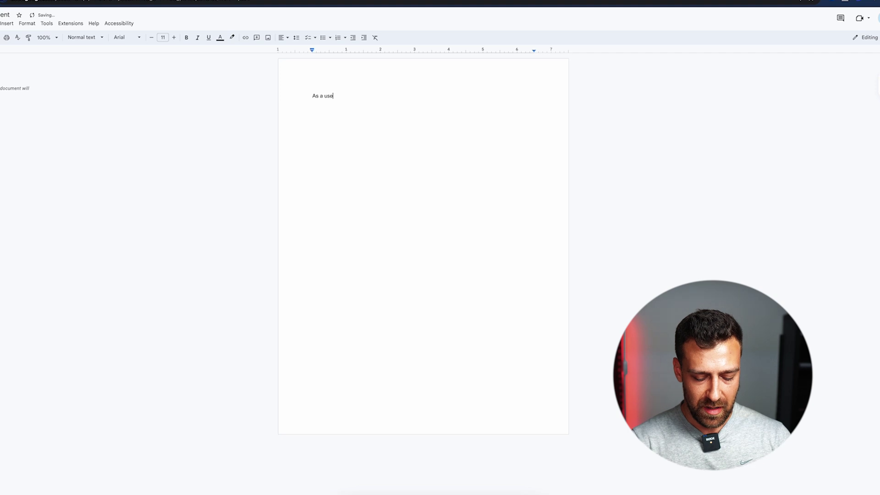
text( r i want to track my calor)
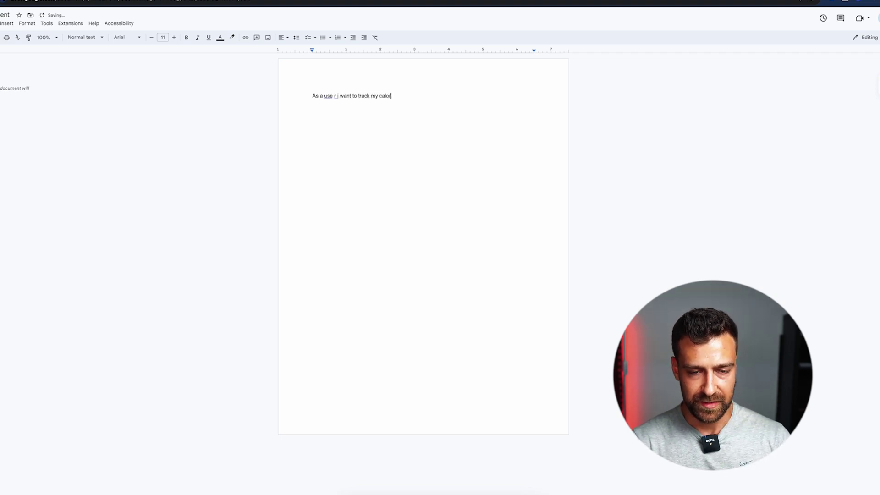
text(ies As a )
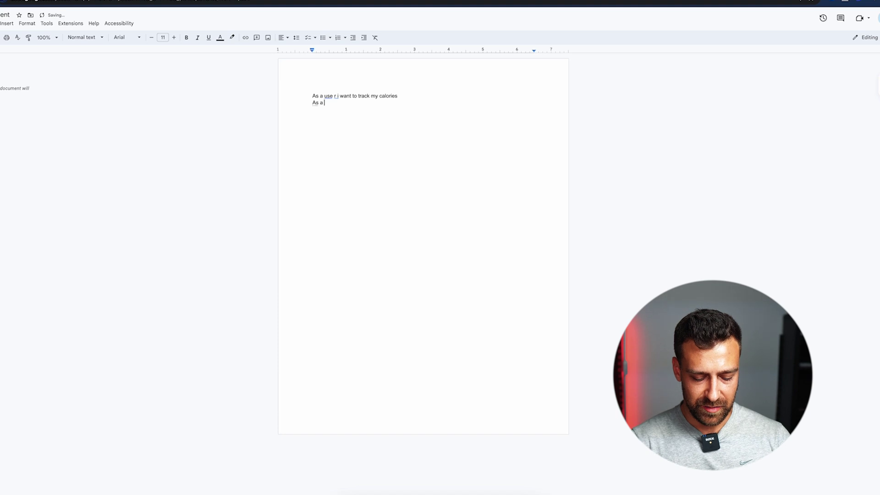
text(user i want to be able to input the types of f)
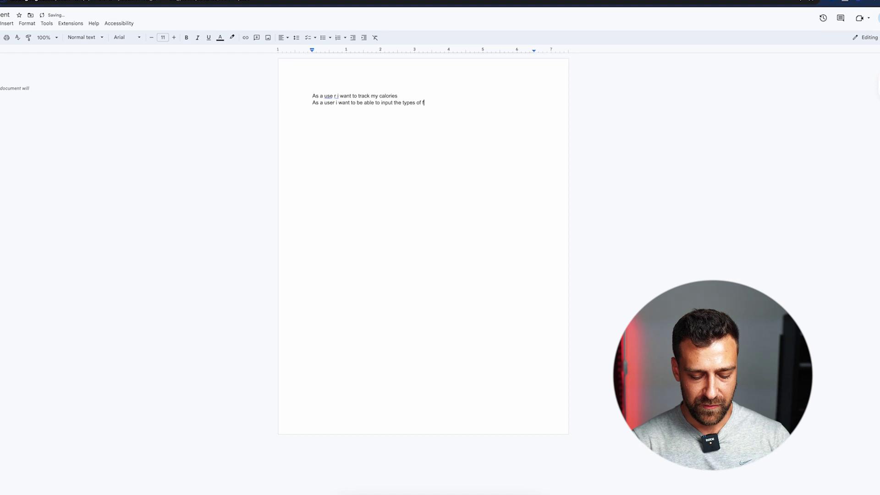
text(oods i'm eating)
key(Return)
text(As a user)
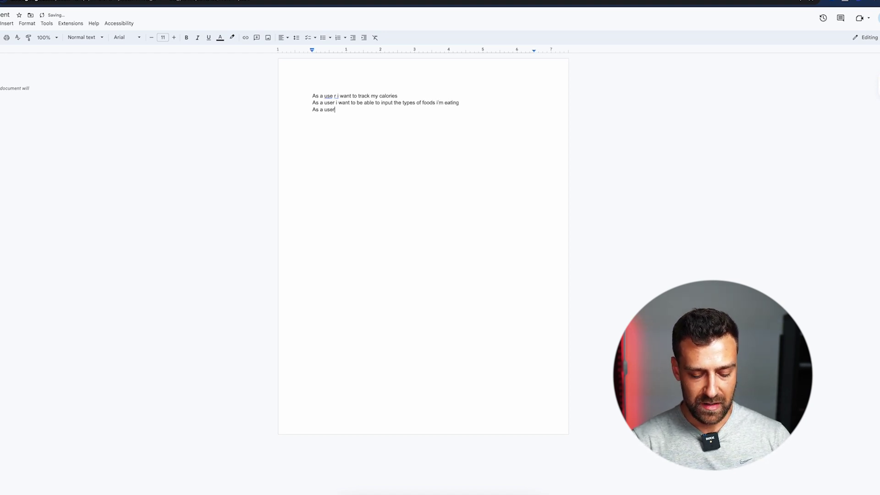
text( i want to choose the quantity of each food)
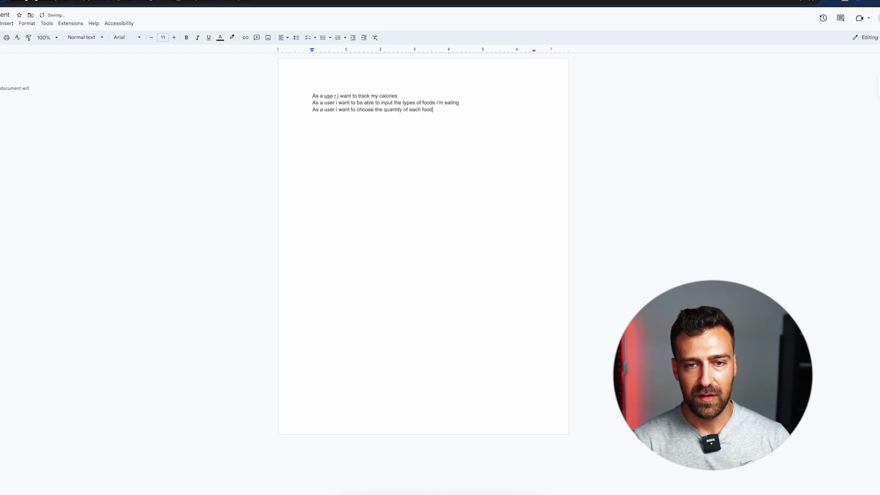
key(Return)
key(Return)
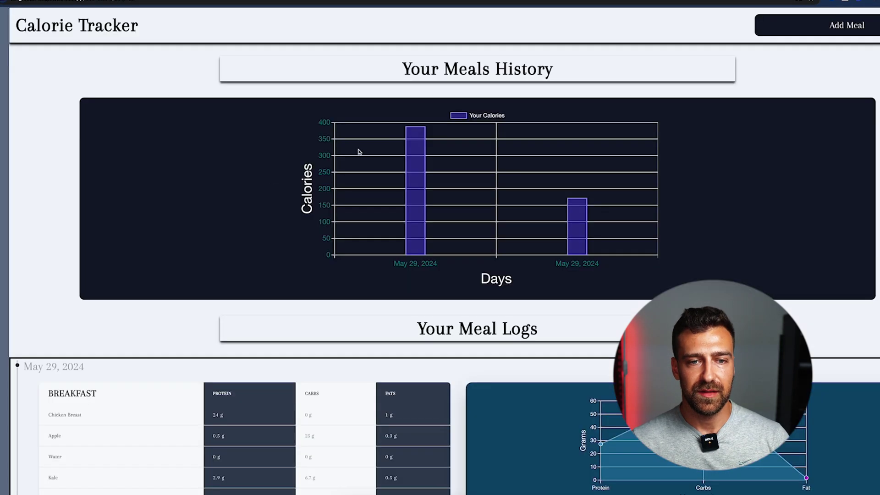
Start a new meal with Breakfast and Chicken Breast 100g, then return to the user stories doc
click(857, 28)
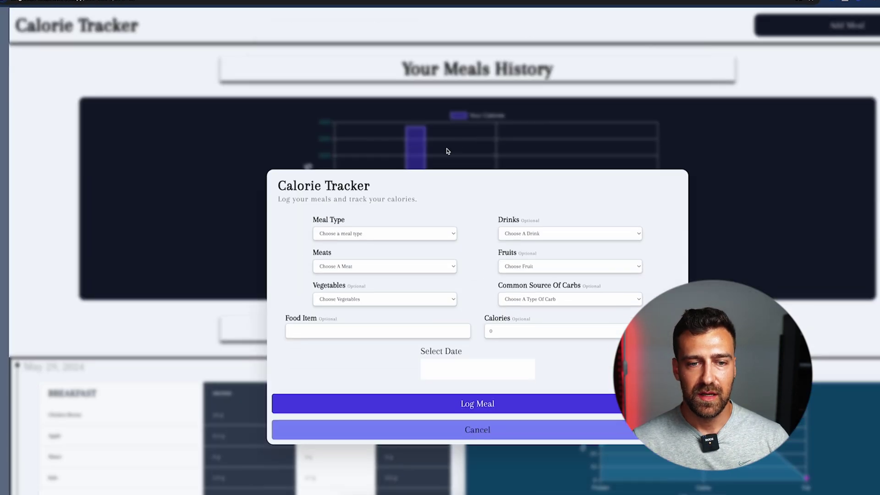
click(352, 184)
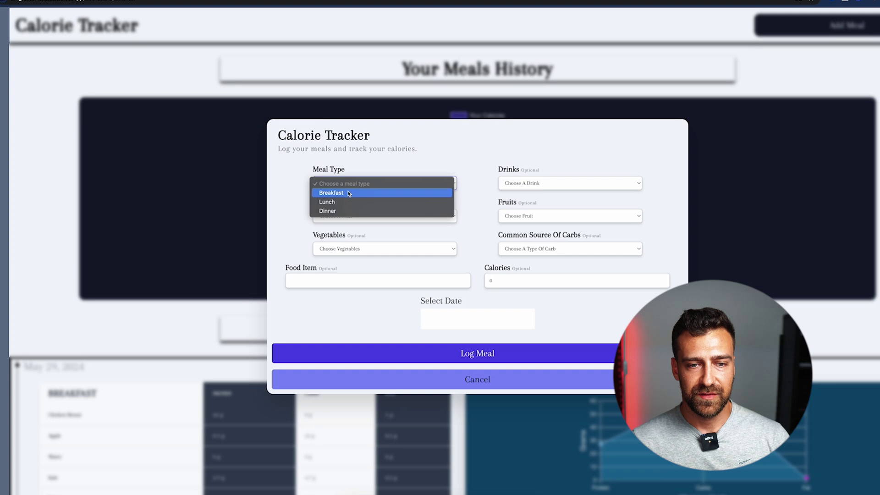
click(349, 192)
click(345, 216)
click(345, 227)
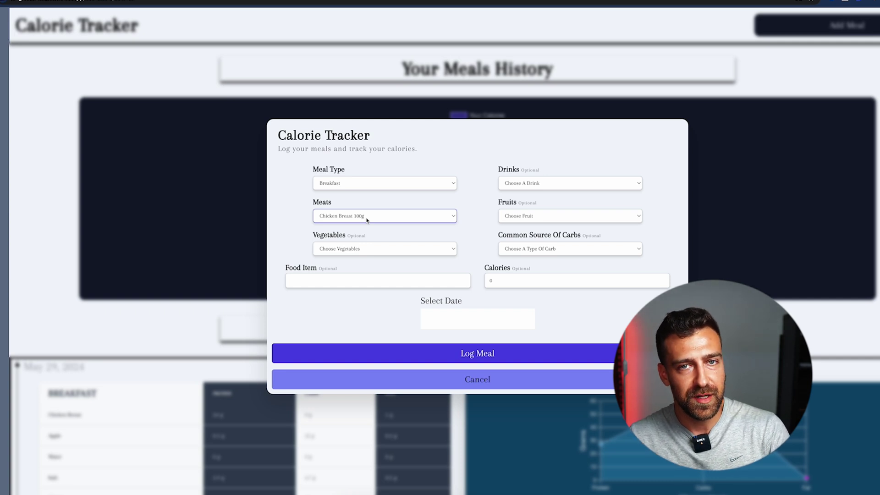
click(200, 275)
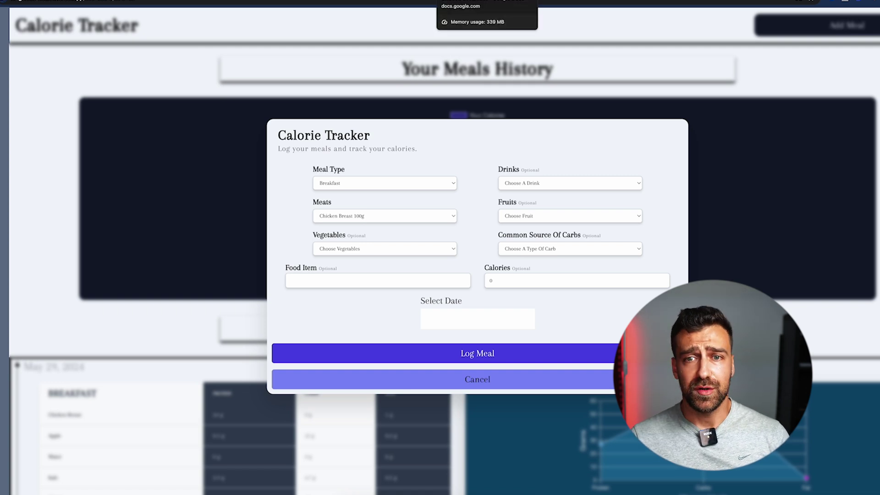
click(487, 3)
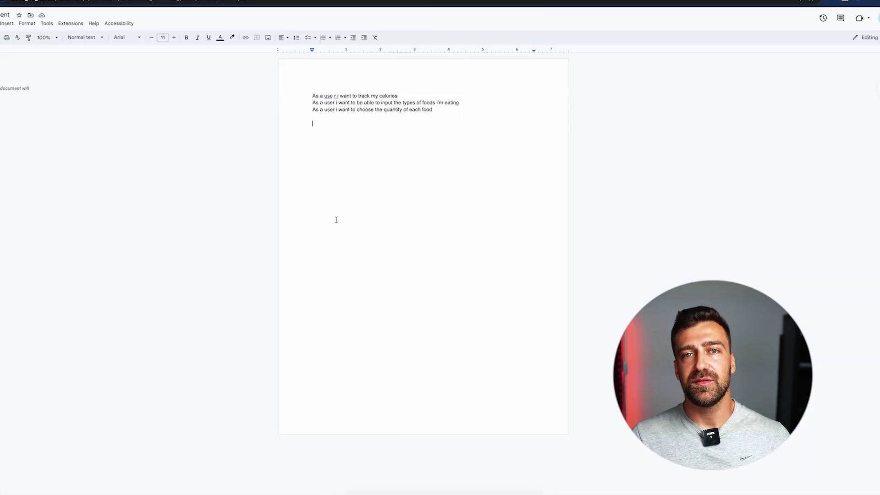